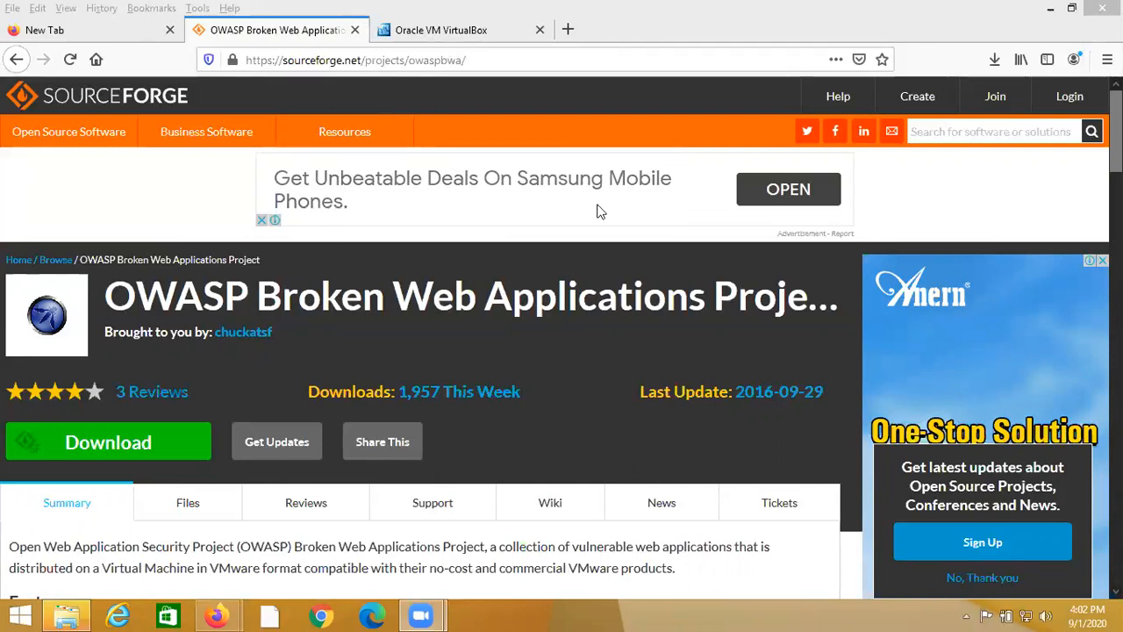
# Request OWASP_Broken_Web_Apps_VM_1.2.ova from the project's released files, choose to save it, and dismiss the download dialog.
pyautogui.scroll(-5, 1044, 255)
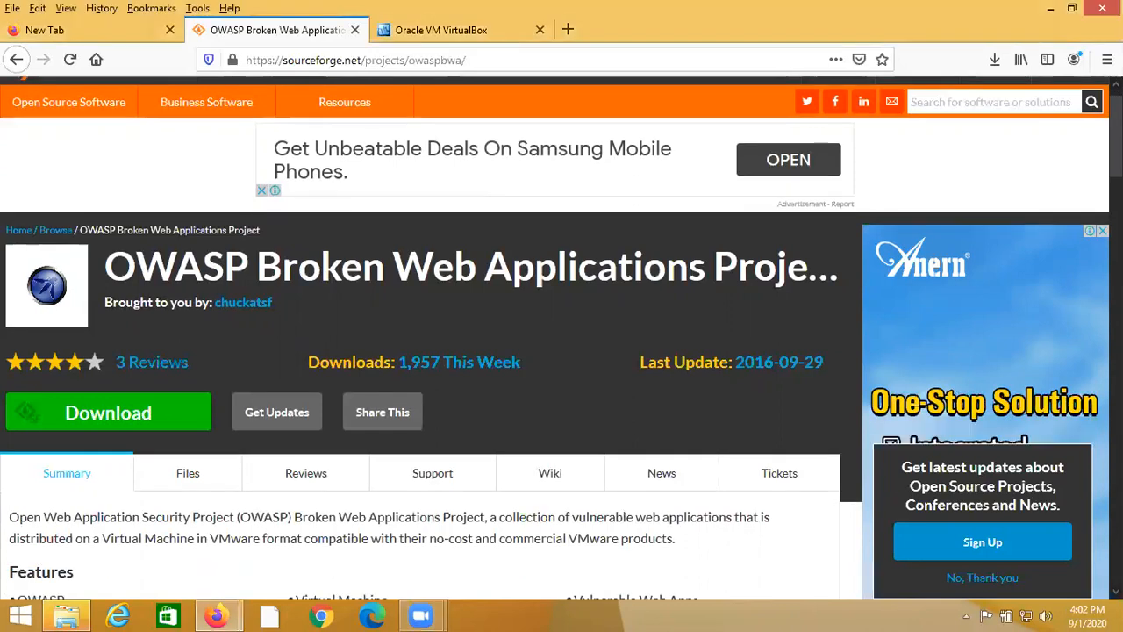
pyautogui.scroll(-2, 737, 283)
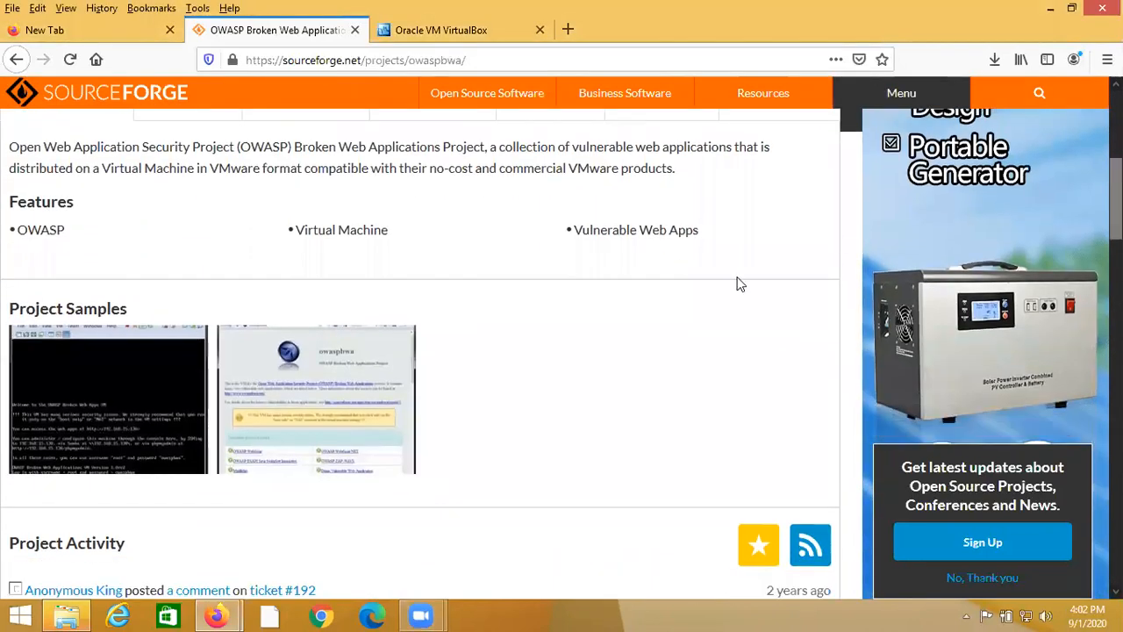
pyautogui.scroll(-8, 487, 408)
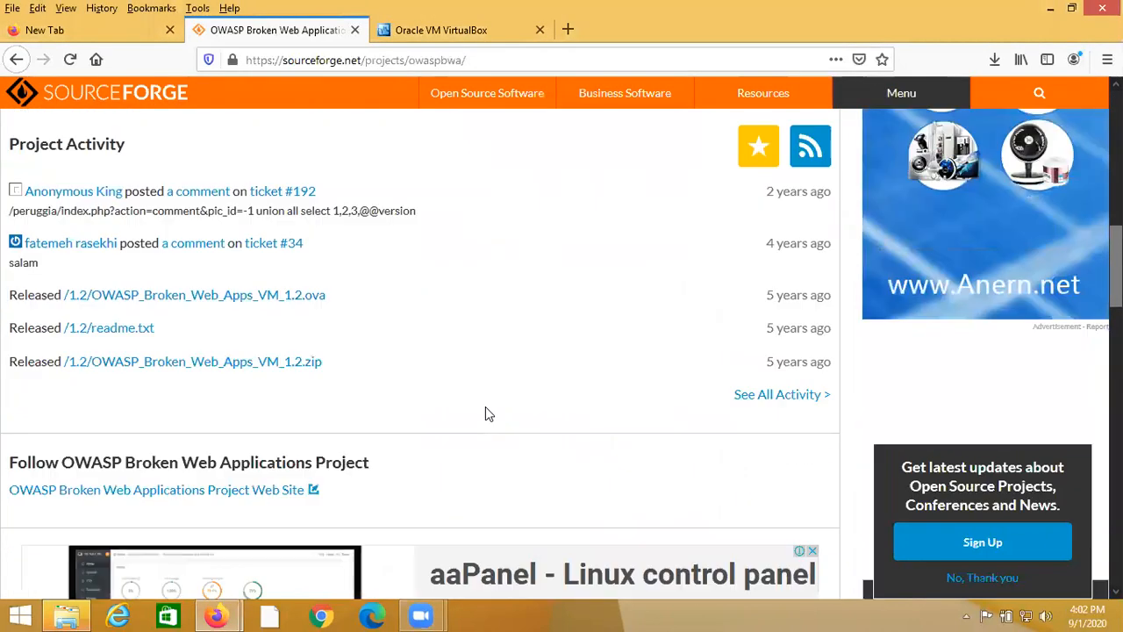
pyautogui.scroll(2, 488, 413)
pyautogui.scroll(1, 489, 413)
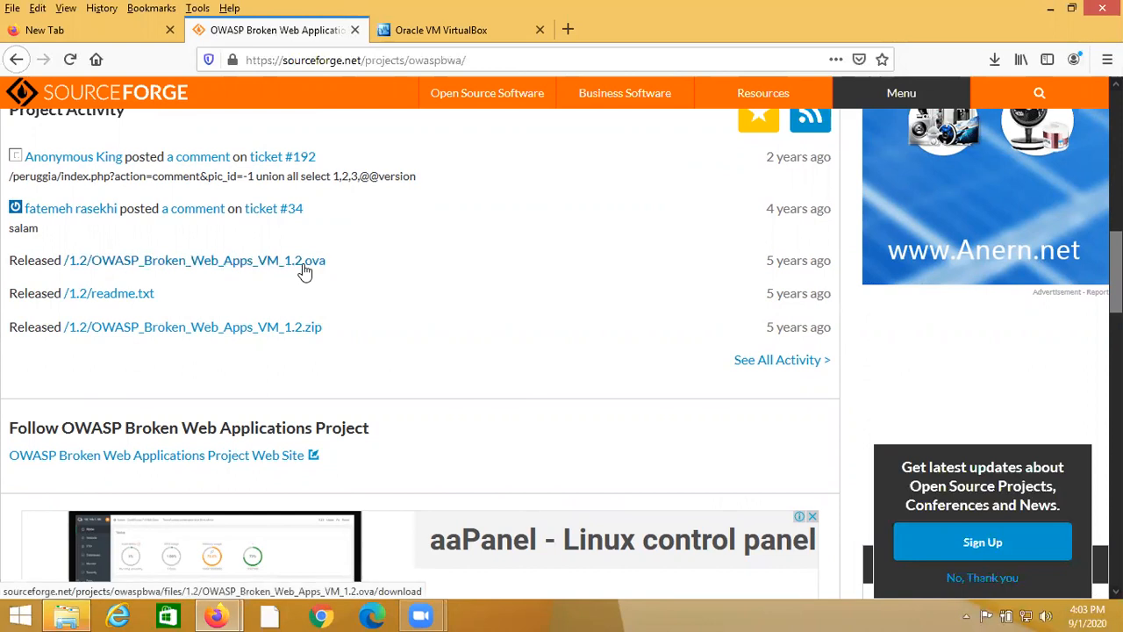
pyautogui.click(268, 266)
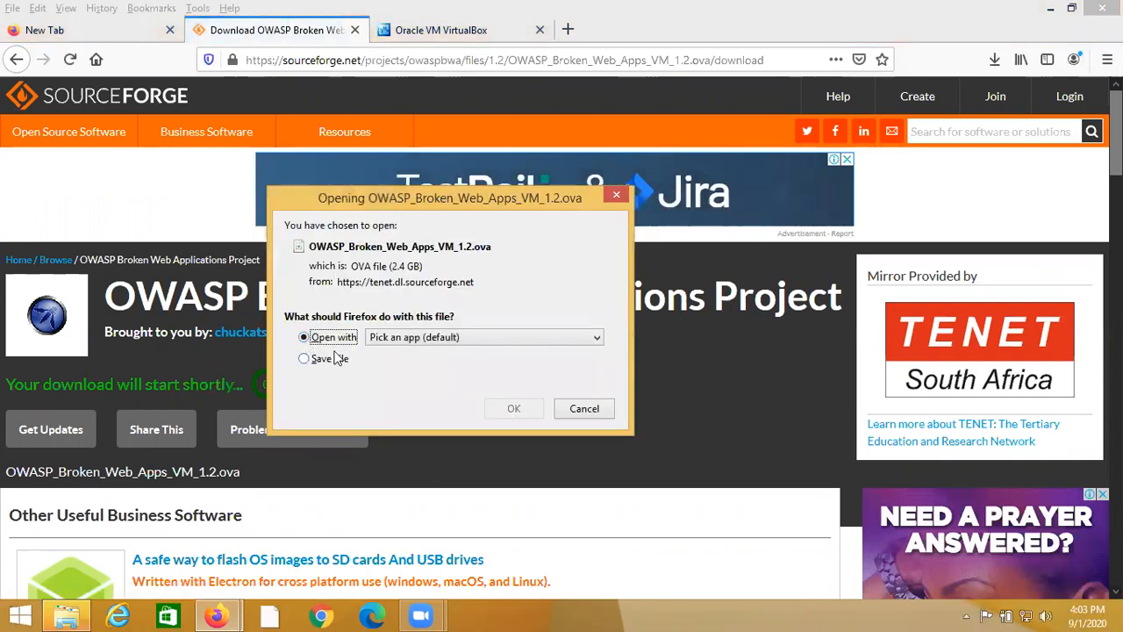
pyautogui.click(323, 361)
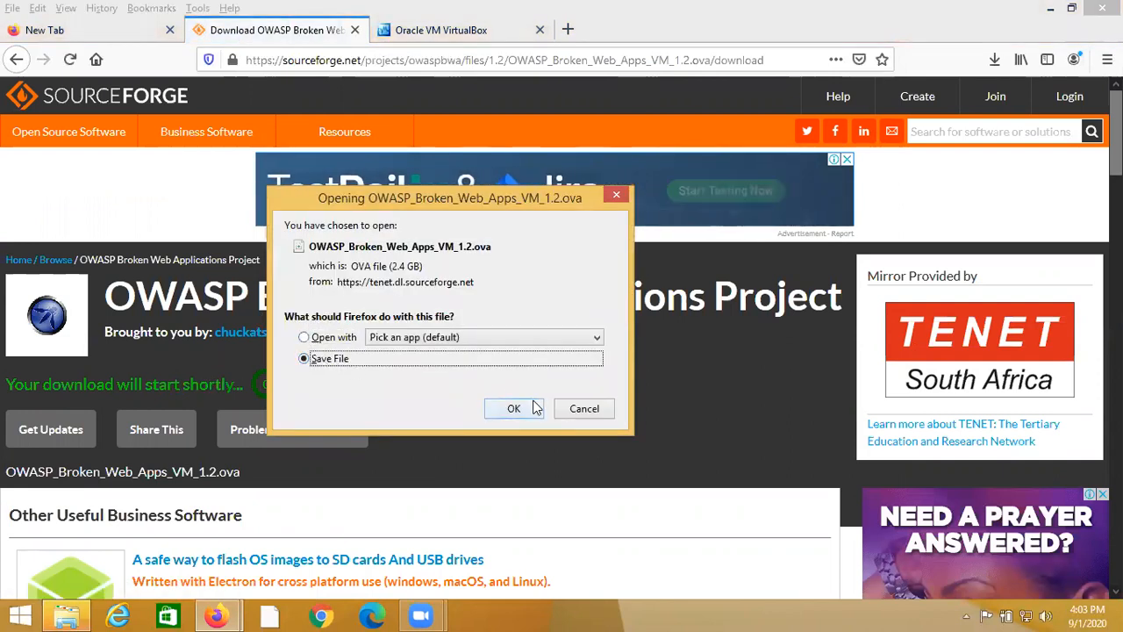
pyautogui.click(581, 409)
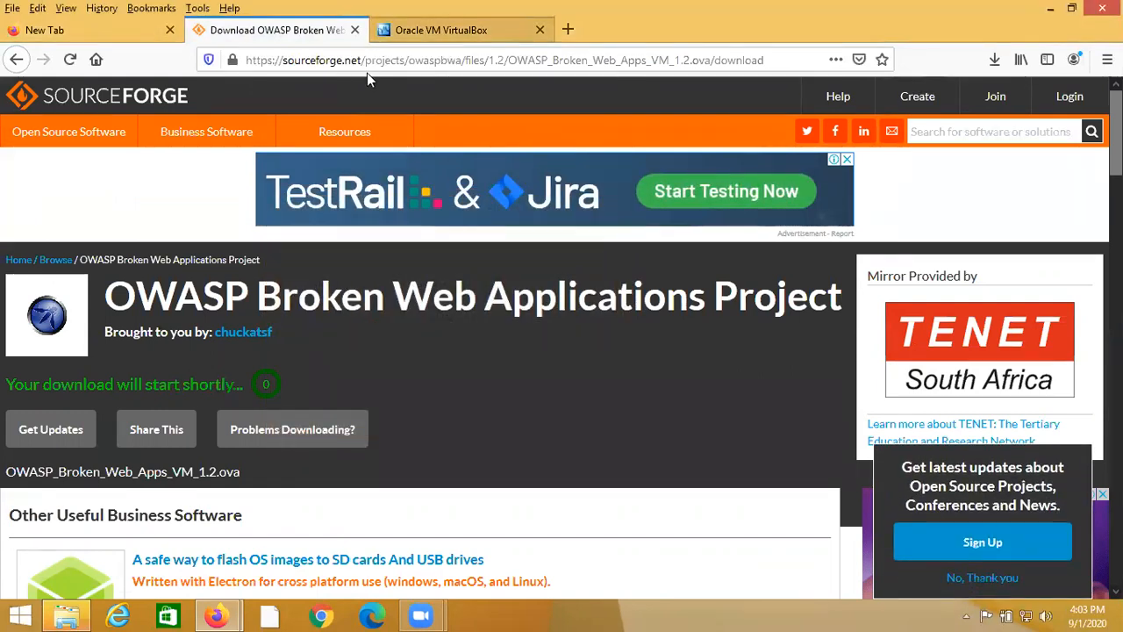
# Go to the VirtualBox site, request the VirtualBox 6.1.12 package for Windows hosts, and dismiss the save dialog.
pyautogui.hotkey('ctrl', 'Tab')
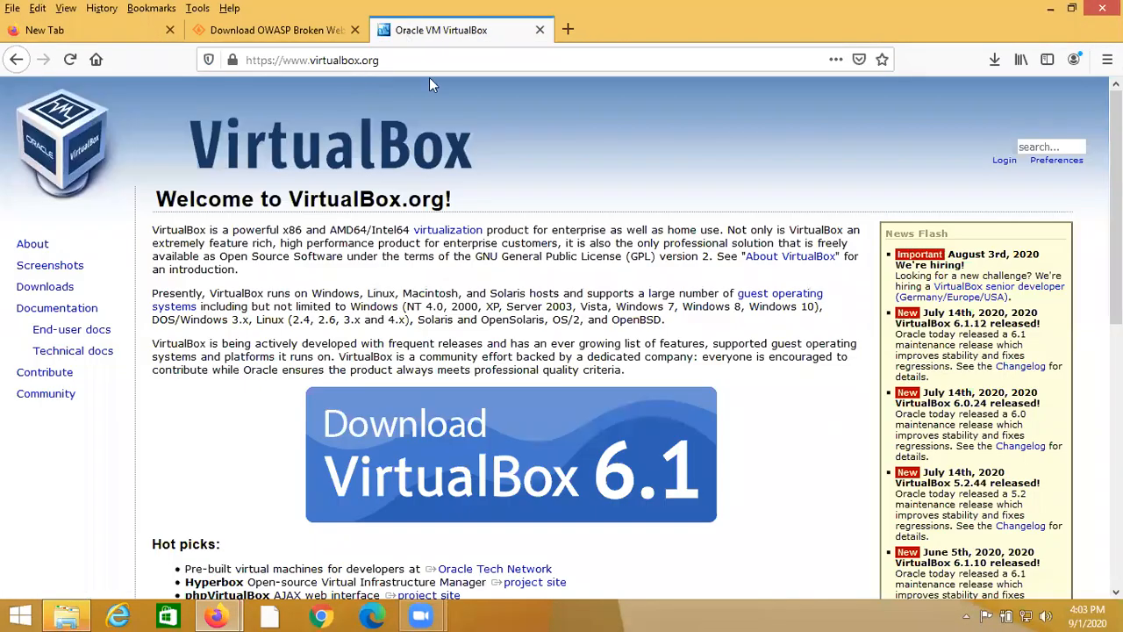
pyautogui.click(345, 61)
pyautogui.click(330, 58)
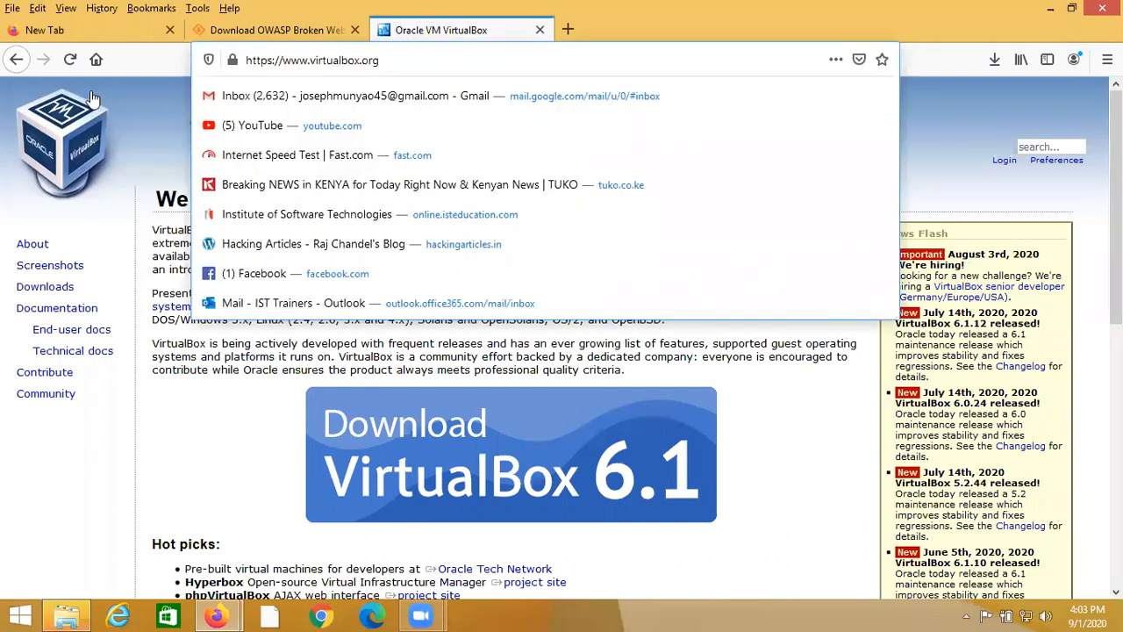
pyautogui.click(149, 109)
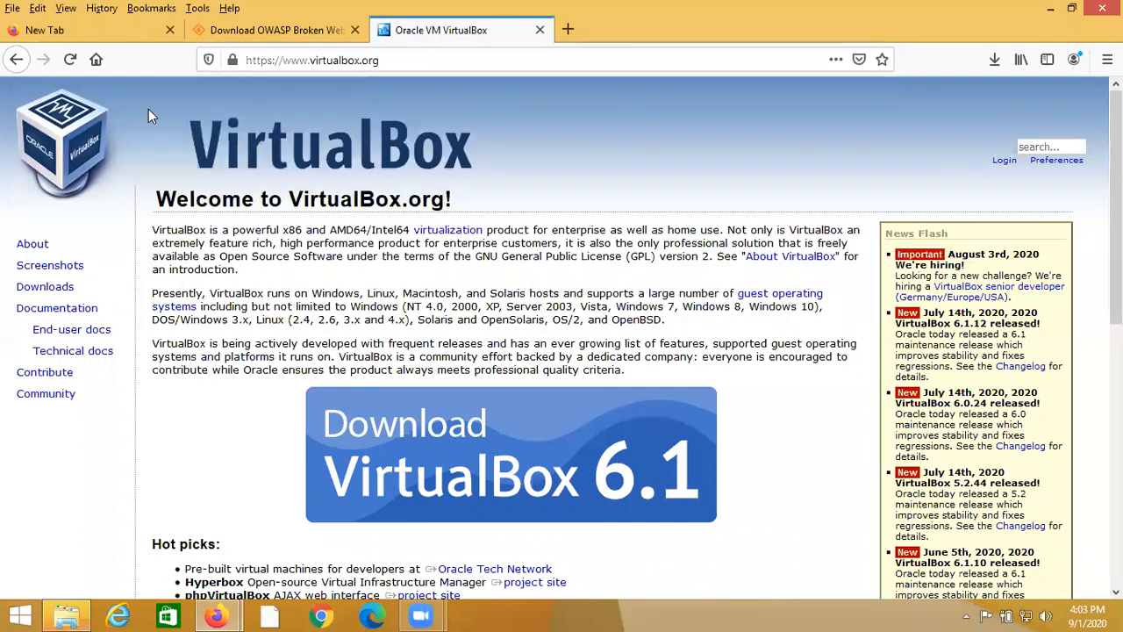
pyautogui.click(441, 451)
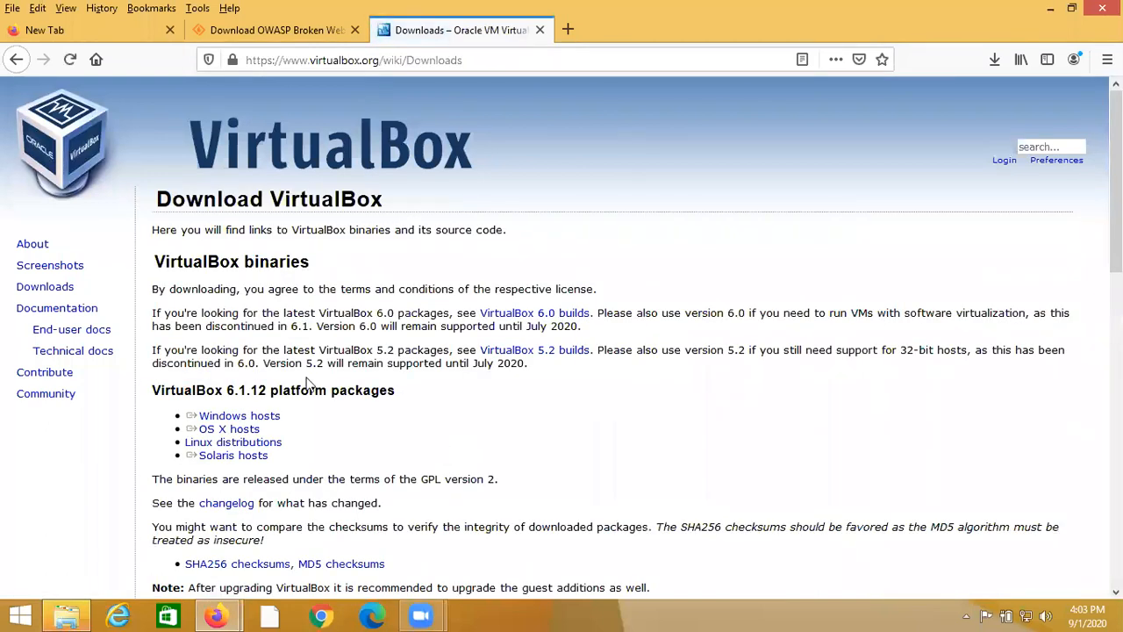
pyautogui.click(252, 418)
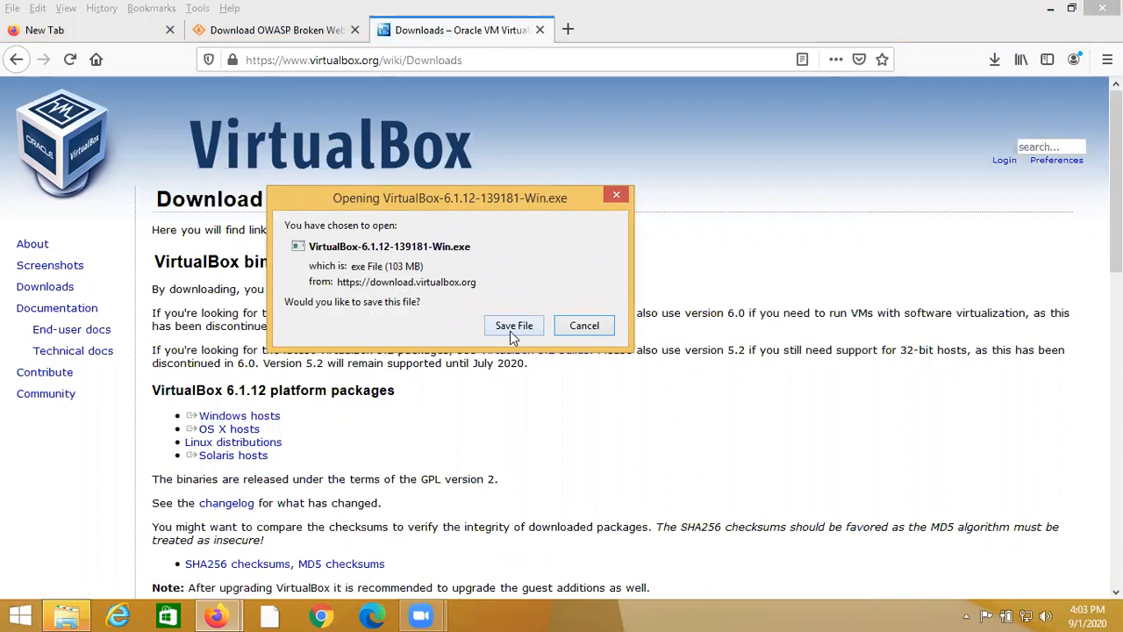
pyautogui.click(617, 196)
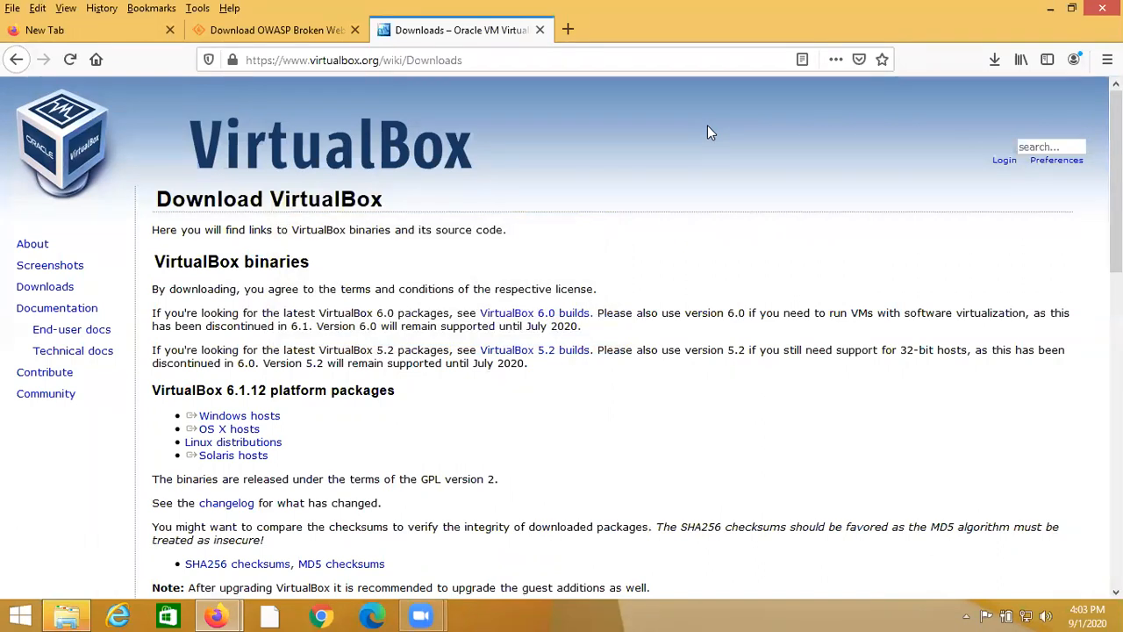
pyautogui.click(287, 32)
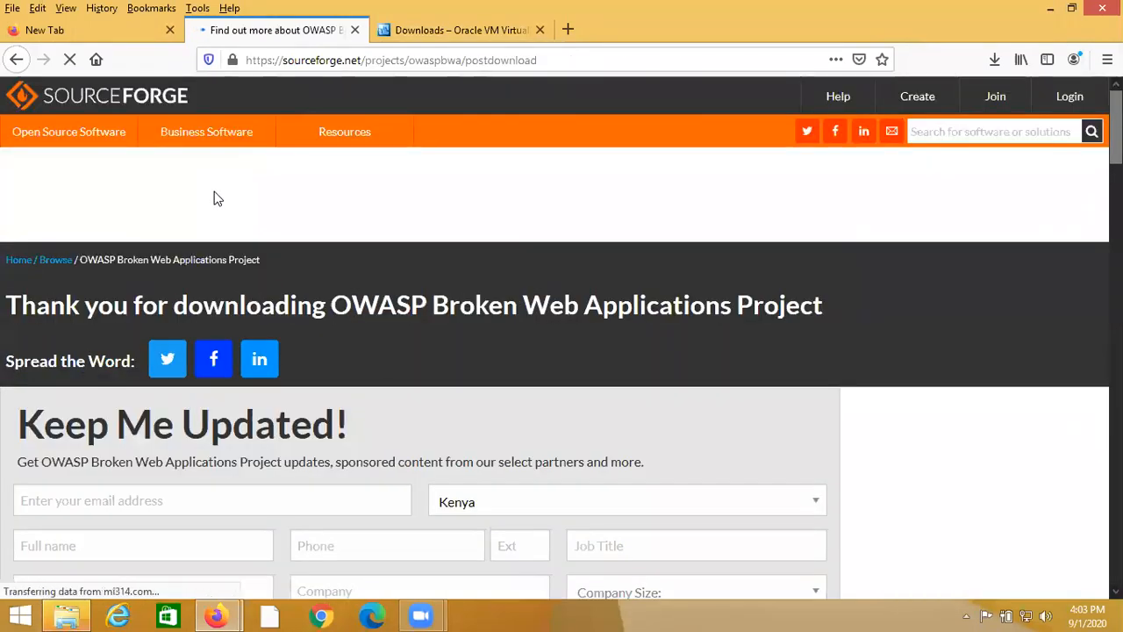
pyautogui.scroll(-3, 218, 198)
pyautogui.scroll(-2, 214, 192)
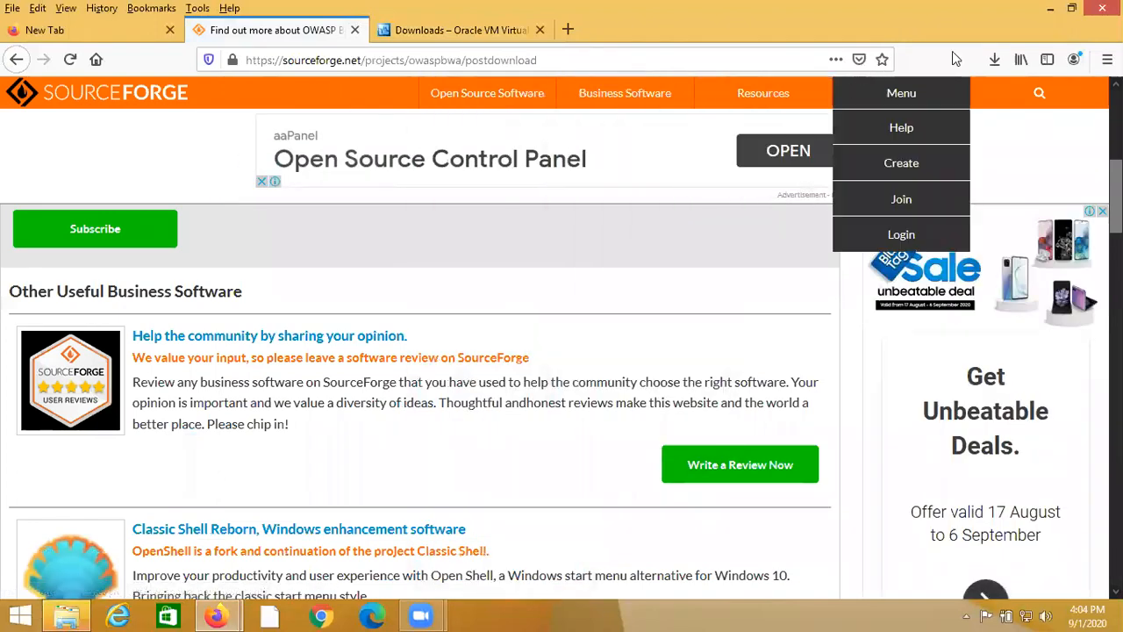
# Clear the desktop by minimizing the browser and its downloads library and closing the Zoom recording folder.
pyautogui.click(1050, 11)
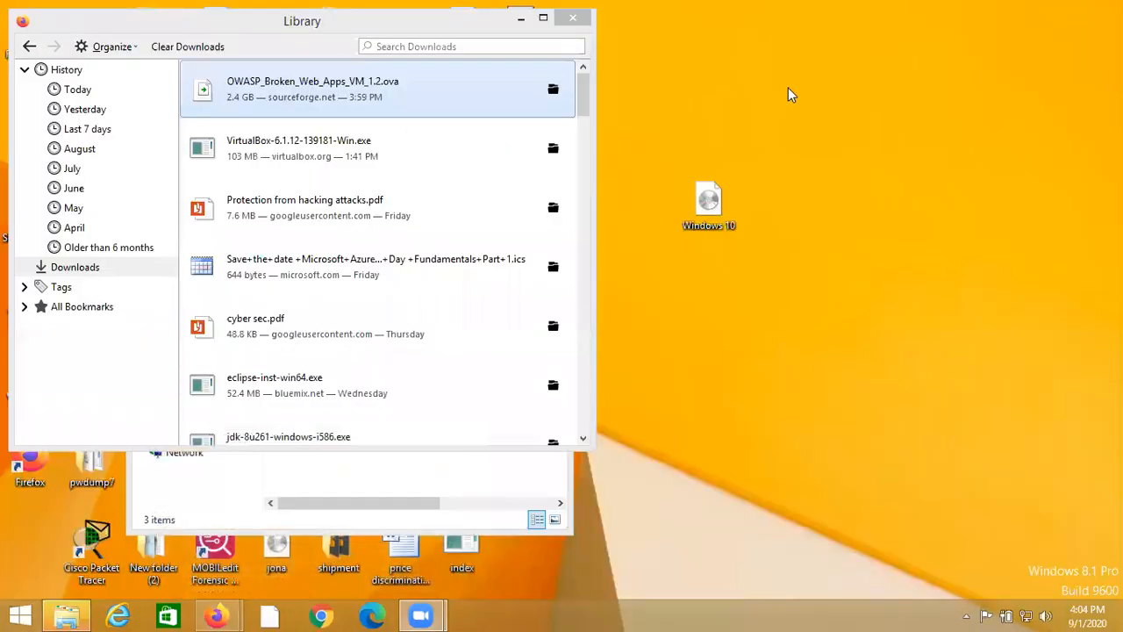
pyautogui.click(578, 98)
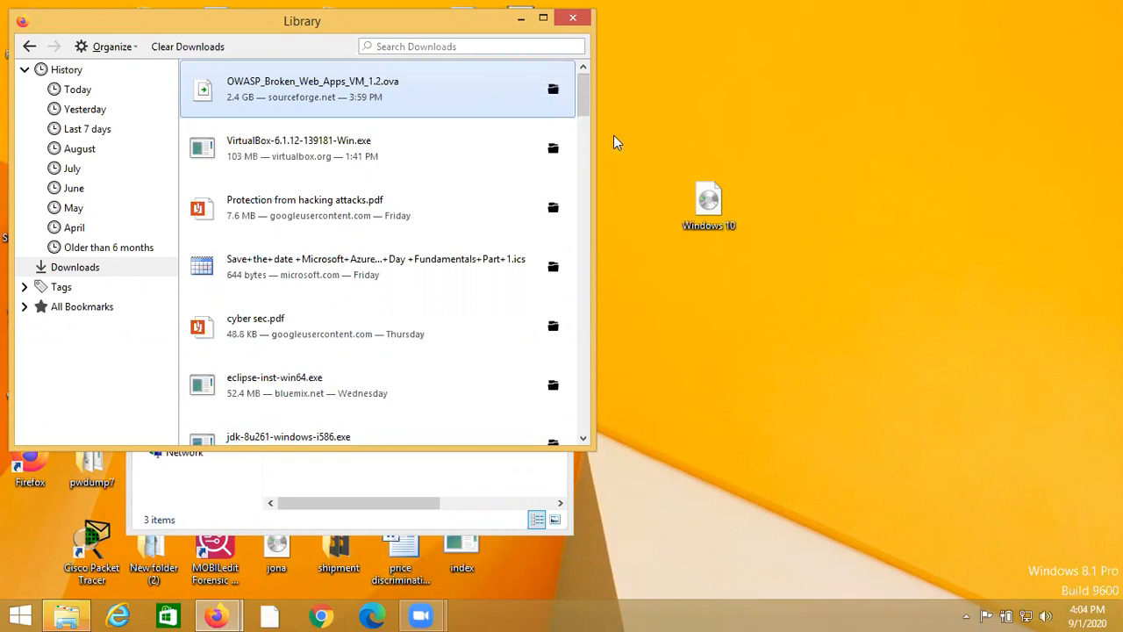
pyautogui.click(521, 18)
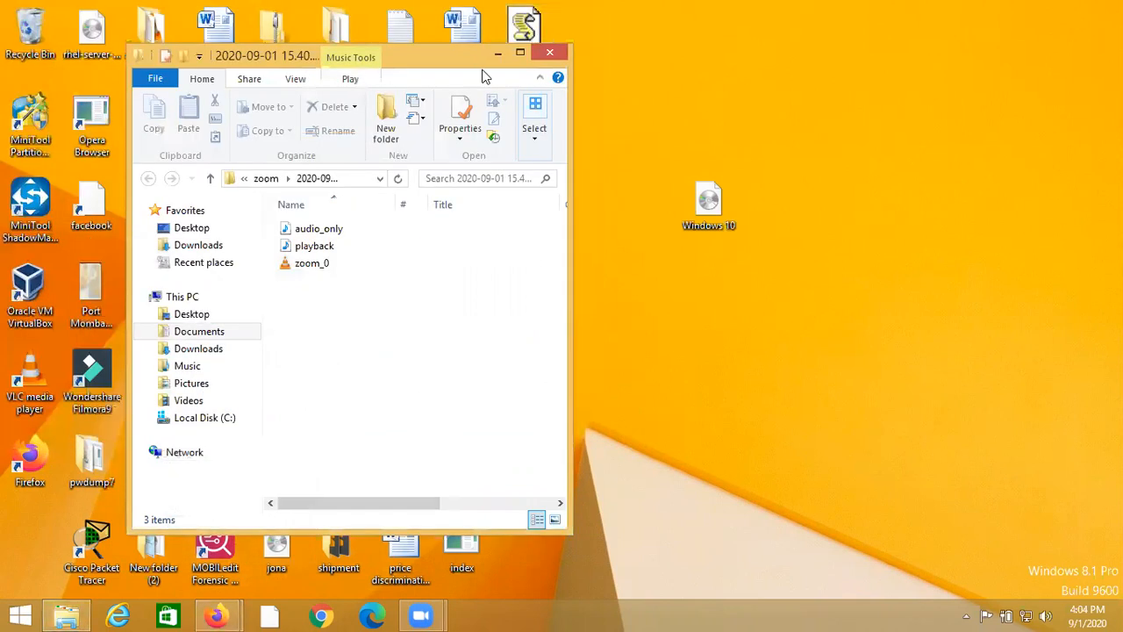
pyautogui.click(551, 52)
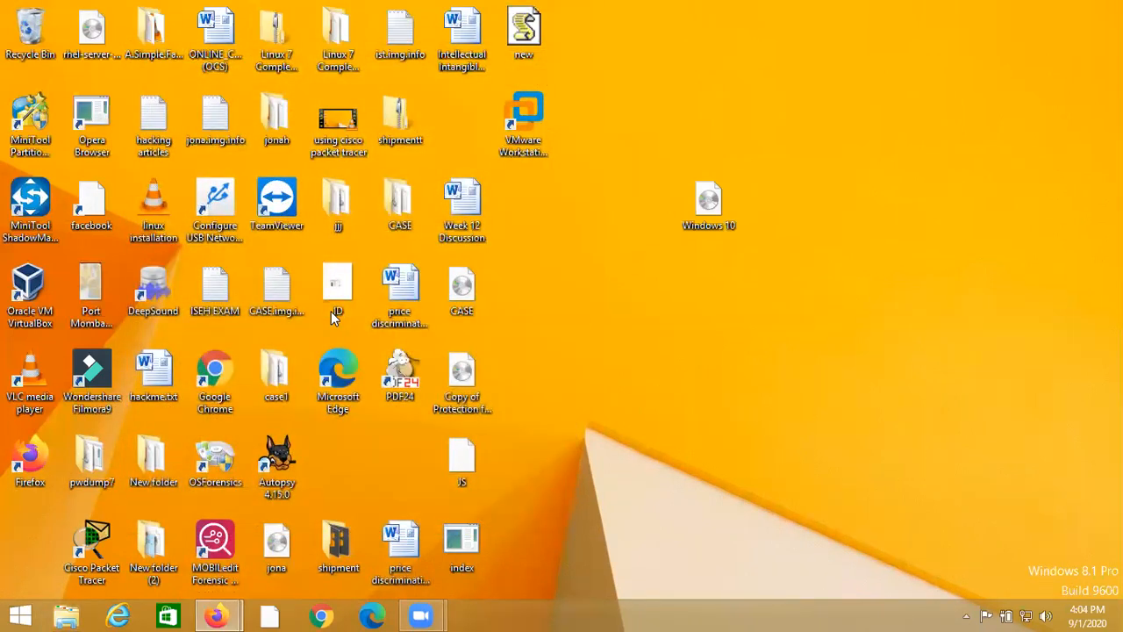
# Launch Oracle VM VirtualBox and choose OWASP_Broken_Web_Apps_VM_1.2 from the Downloads folder as the appliance to import.
pyautogui.doubleClick(30, 289)
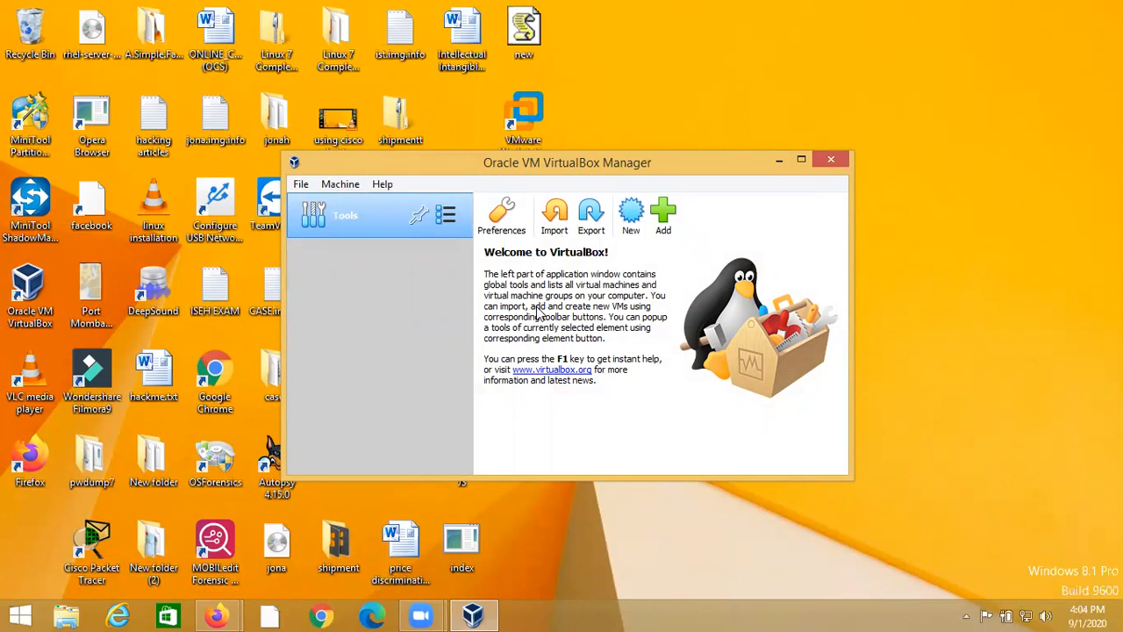
pyautogui.click(557, 221)
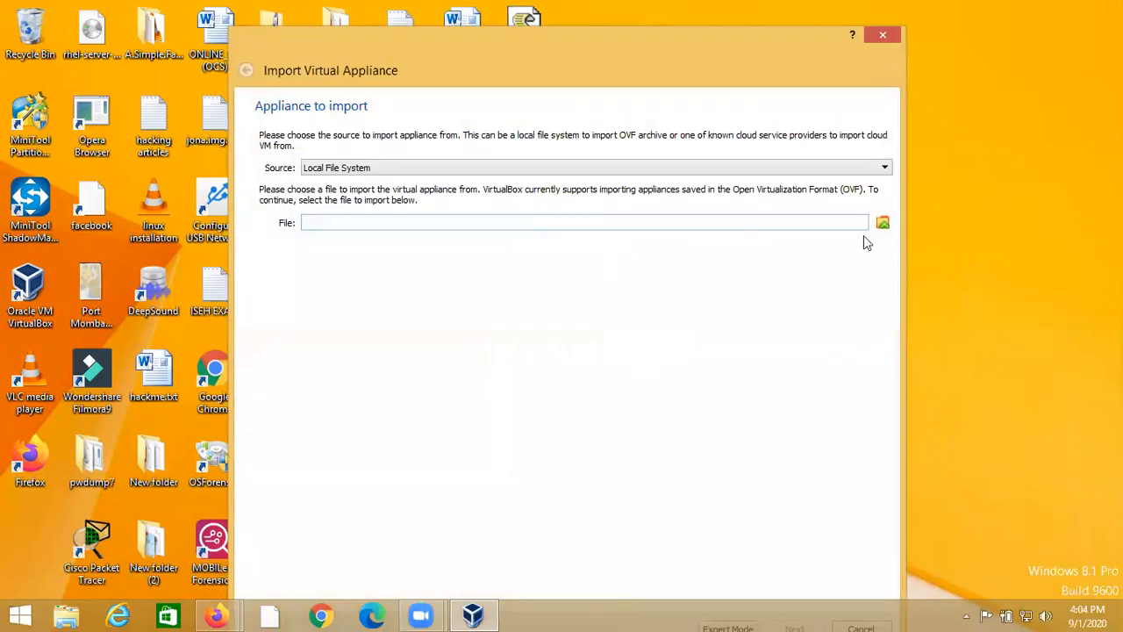
pyautogui.click(882, 224)
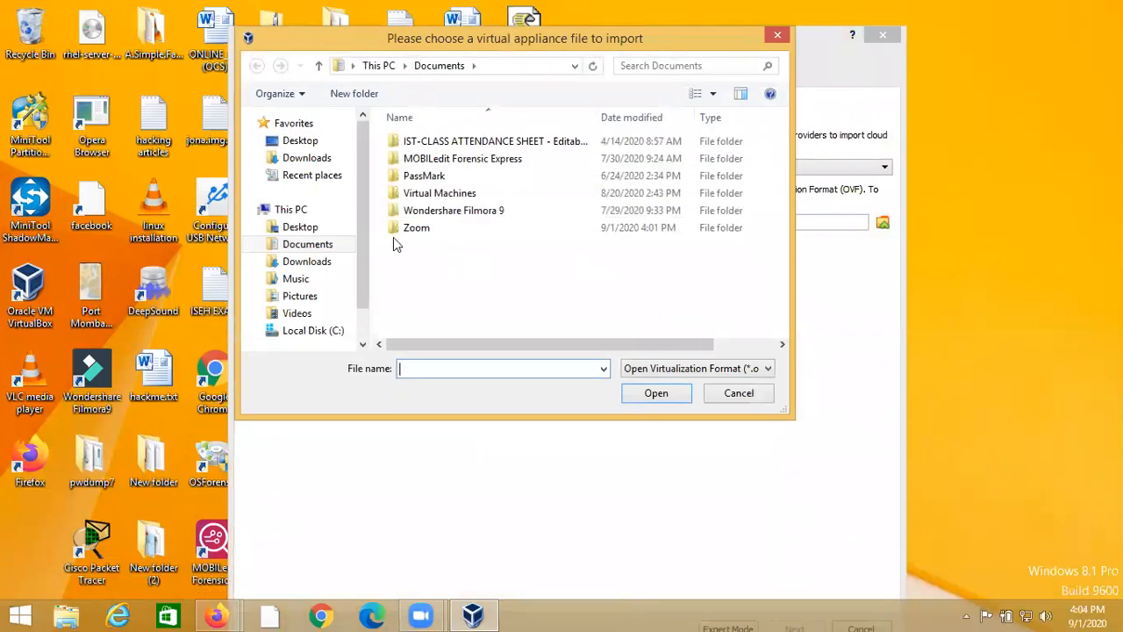
pyautogui.click(309, 264)
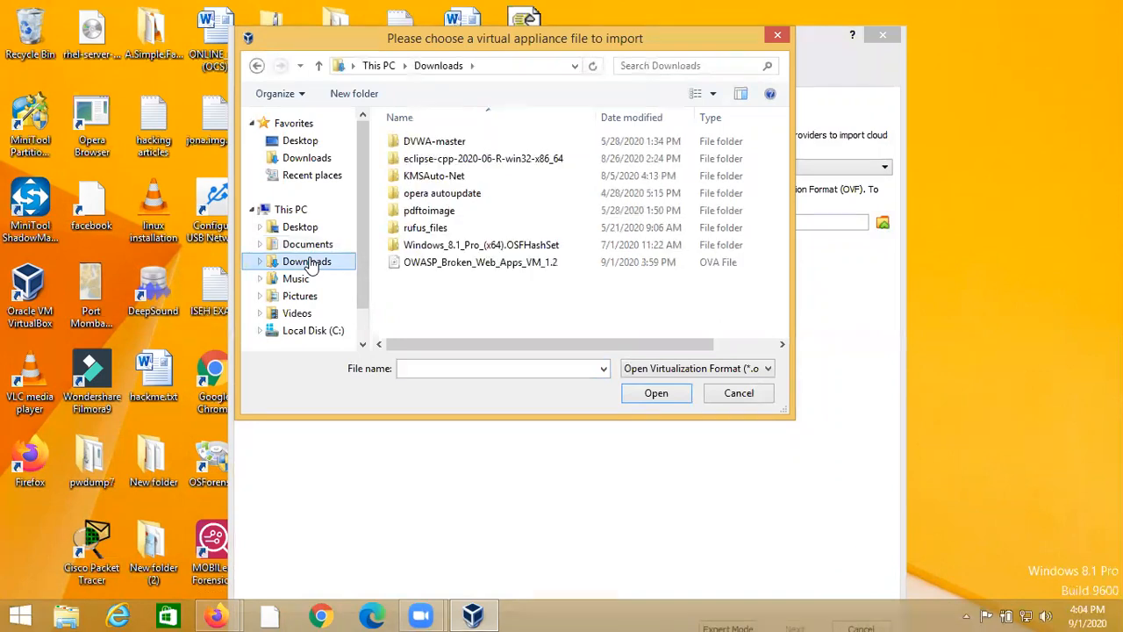
pyautogui.click(453, 268)
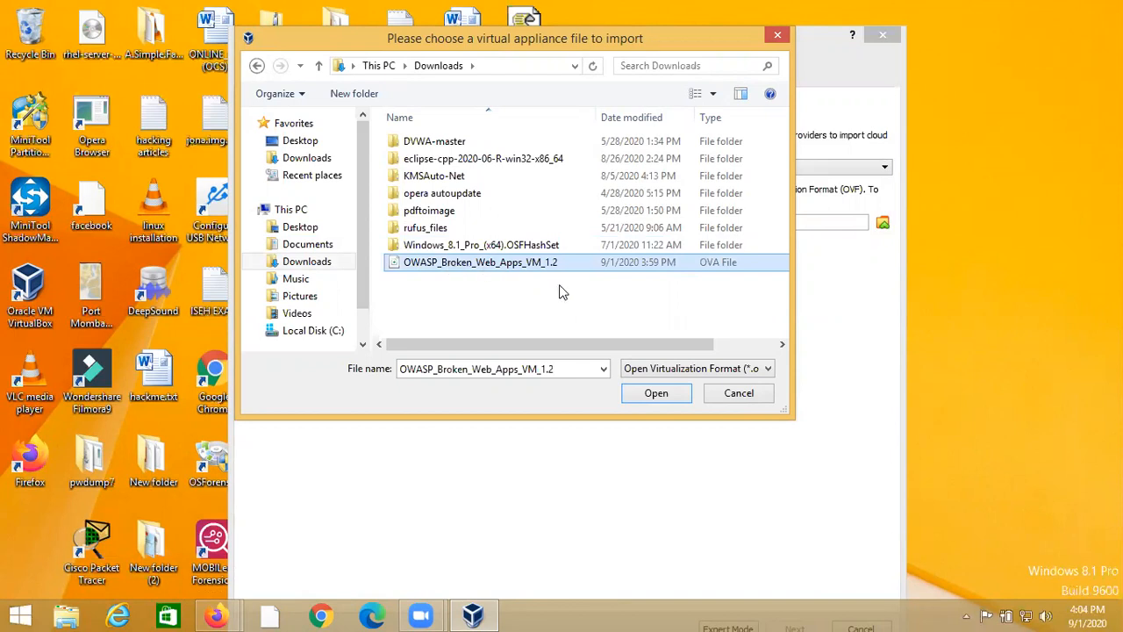
pyautogui.click(652, 392)
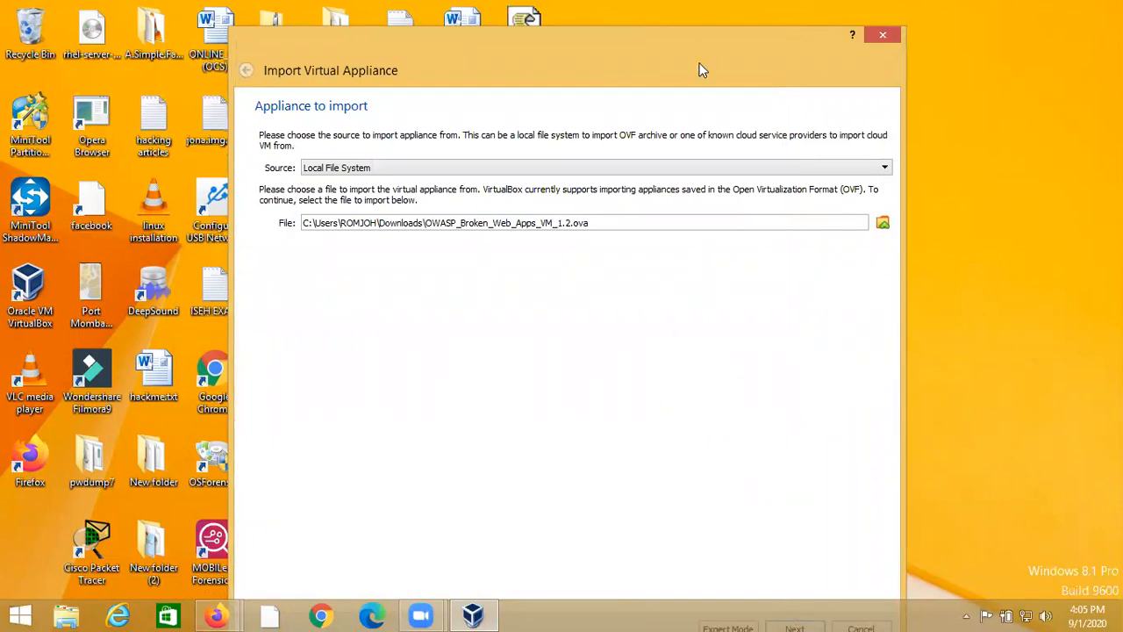
# Proceed to the appliance settings and start importing the OWASP virtual machine with the suggested settings.
pyautogui.moveTo(700, 58); pyautogui.dragTo(692, 31)
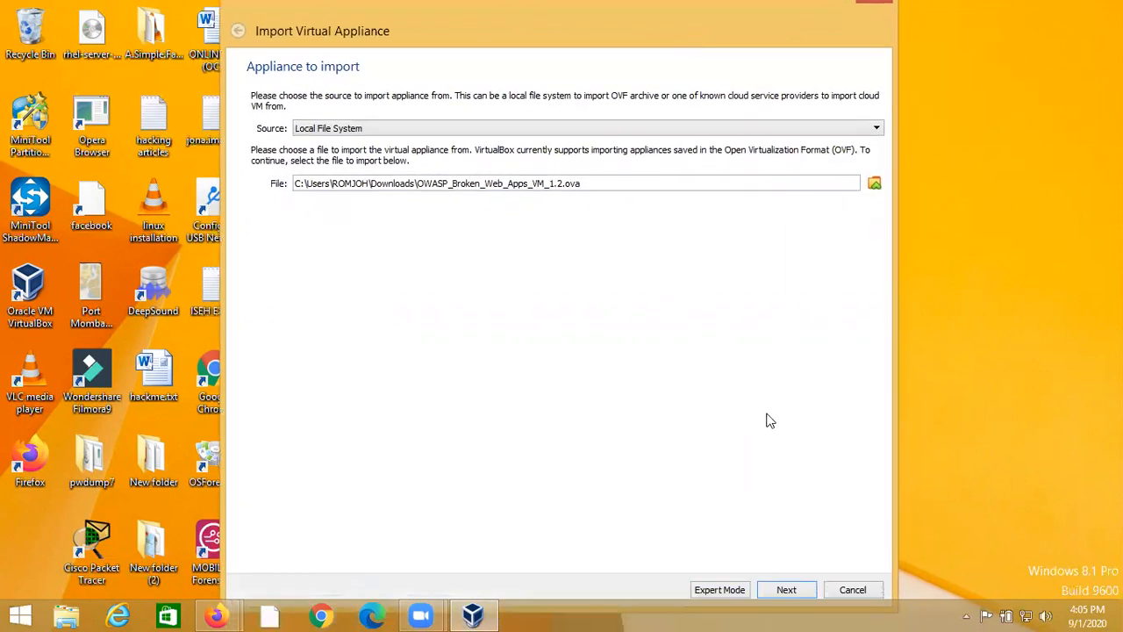
pyautogui.click(786, 590)
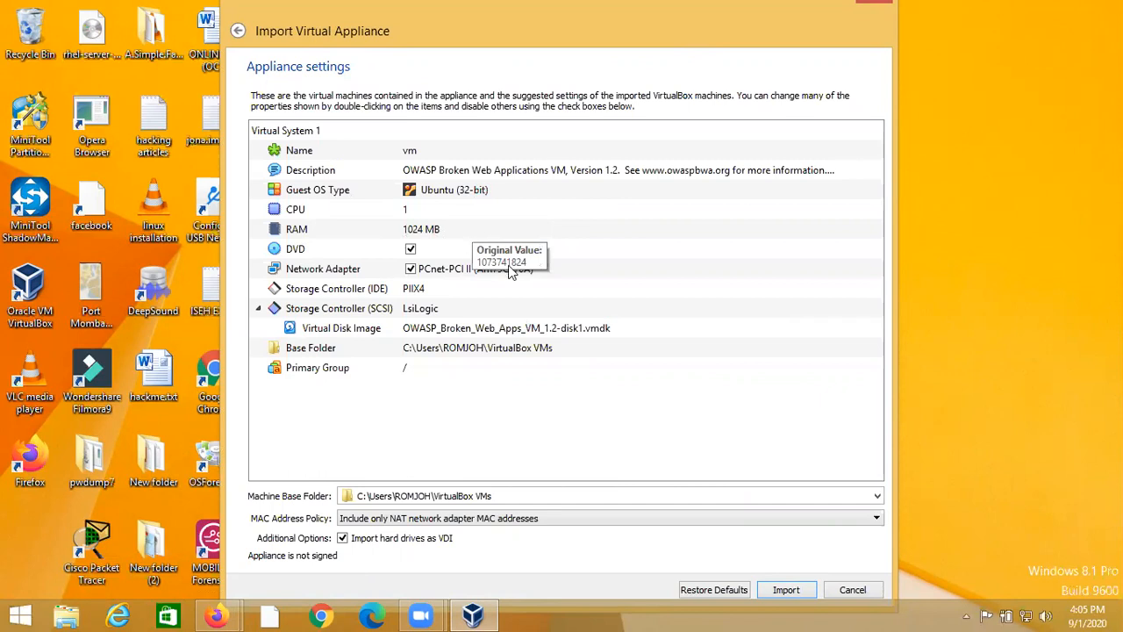
pyautogui.click(787, 590)
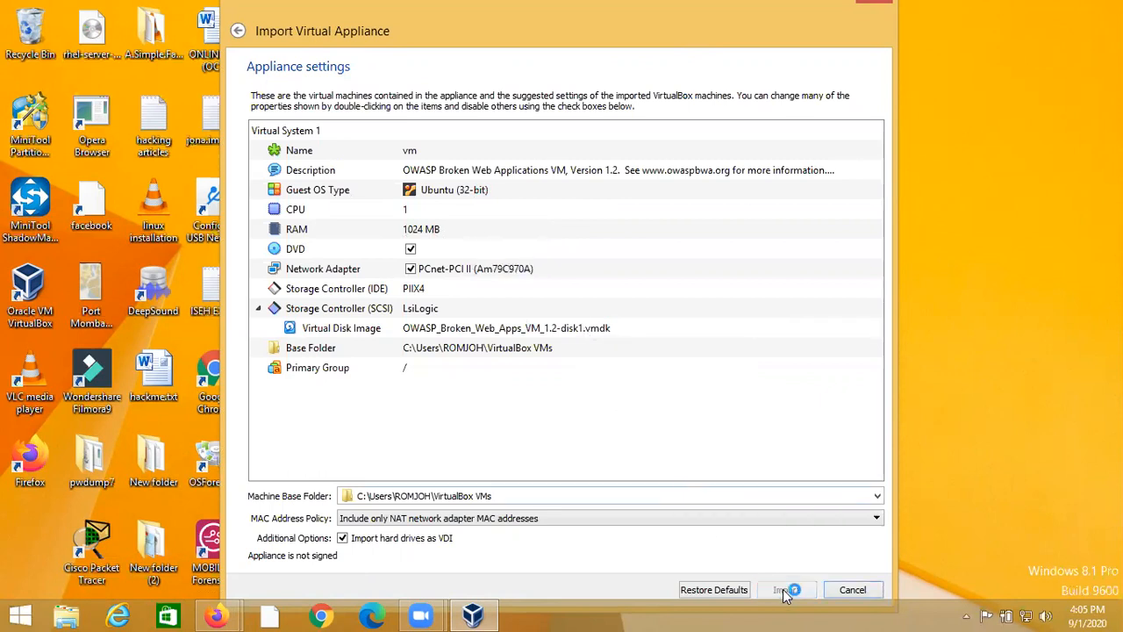